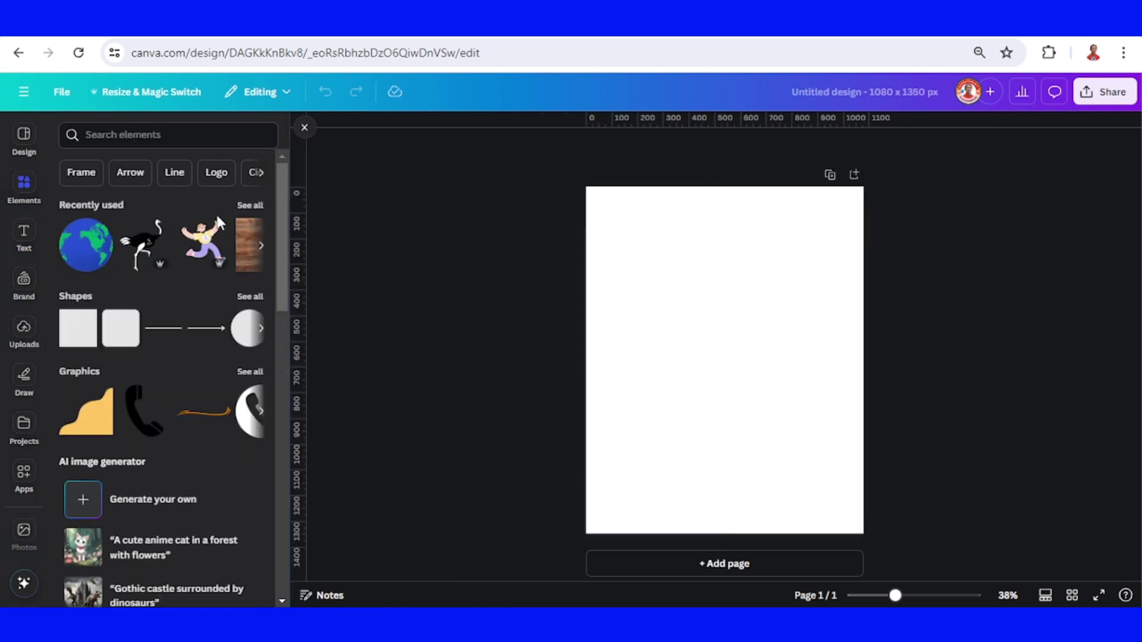
Add the Marathon winner running sticker and shrink it to a small size.
click(218, 224)
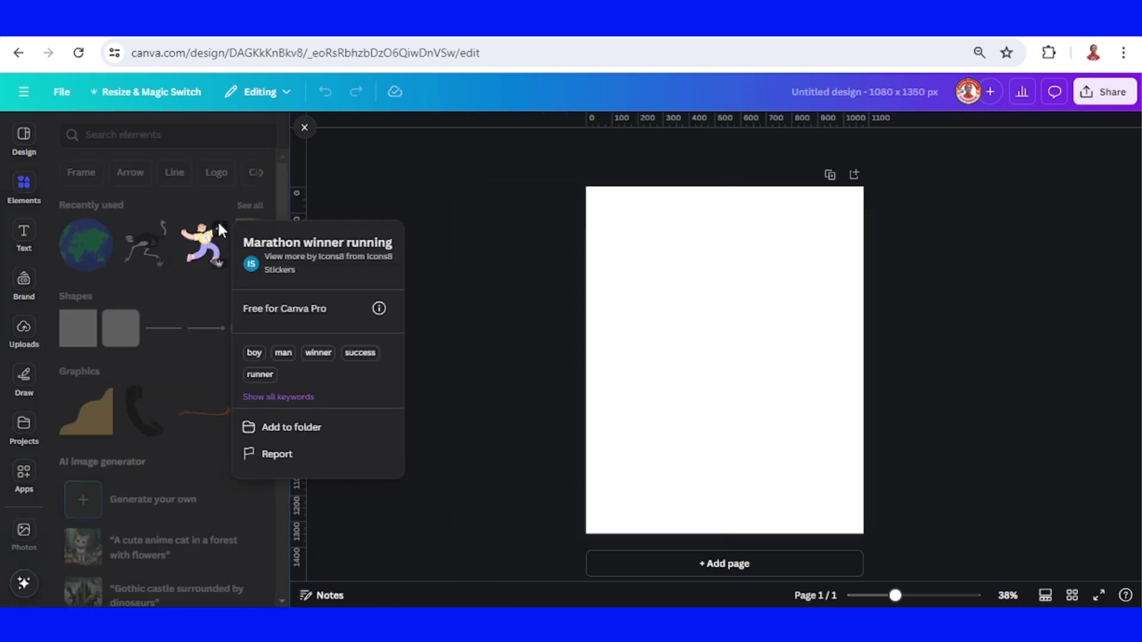
click(213, 244)
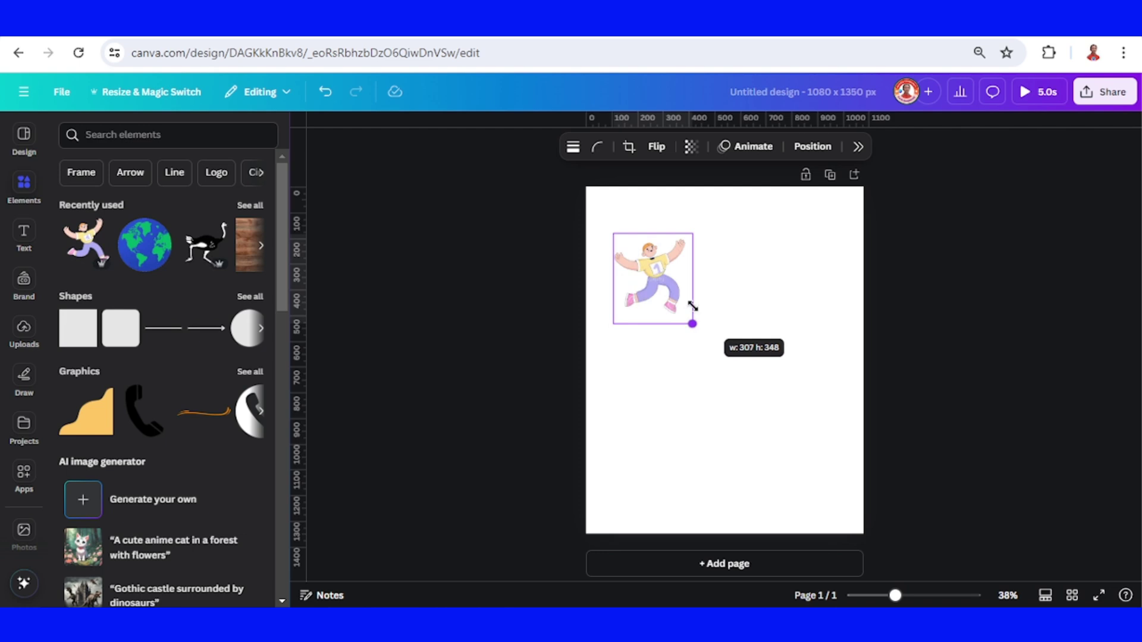
drag(836, 486, 659, 283)
Place two horizontal guides on the page and shrink the runner slightly more.
drag(762, 216, 770, 280)
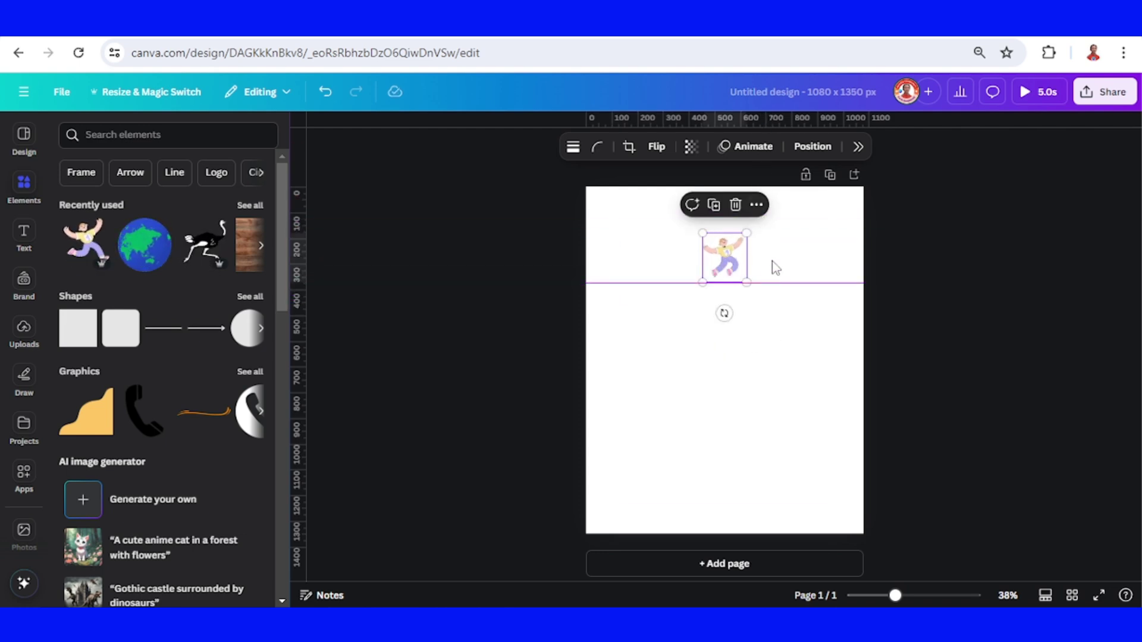
mouse_move(718, 122)
mouse_down()
mouse_move(715, 471)
mouse_move(718, 431)
mouse_up()
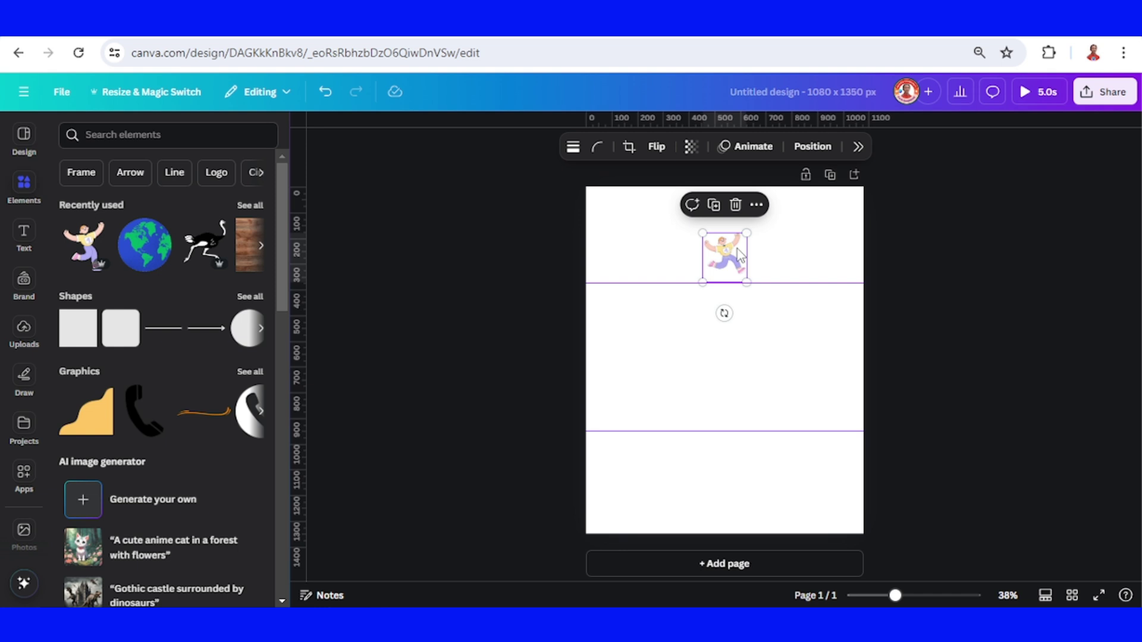
drag(748, 231, 726, 265)
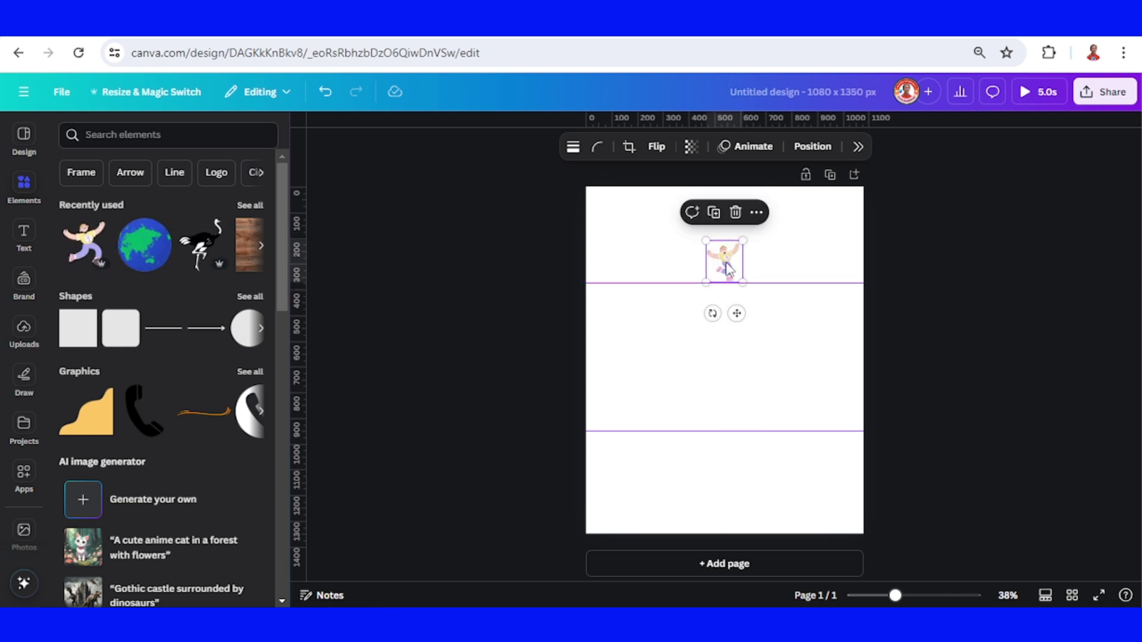
Duplicate the running man and flip the copy vertically.
click(714, 216)
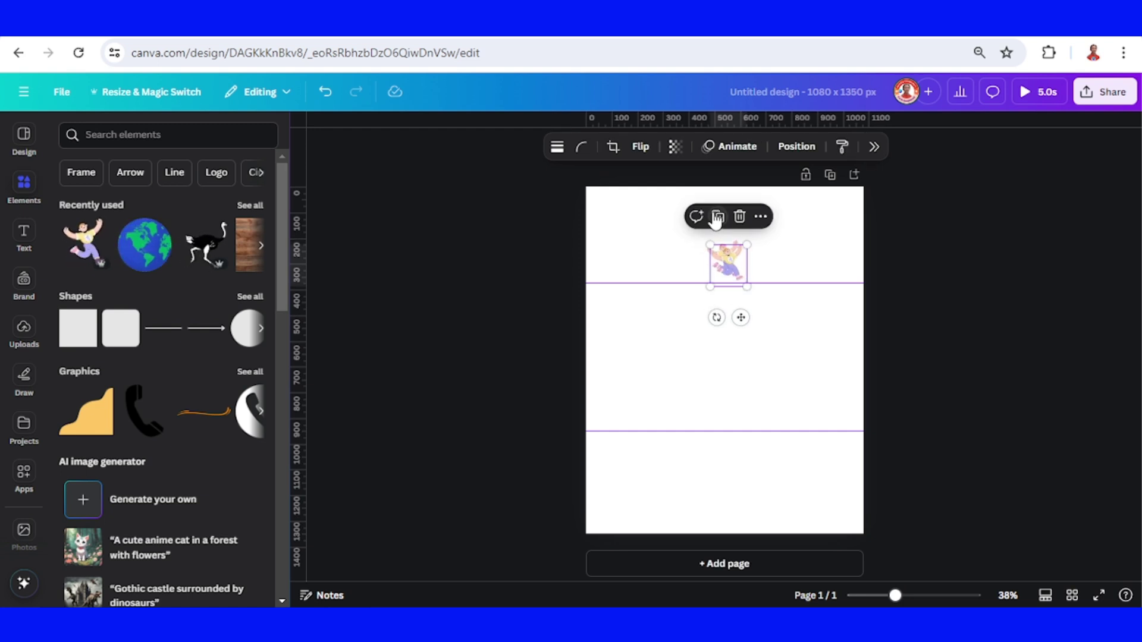
click(637, 150)
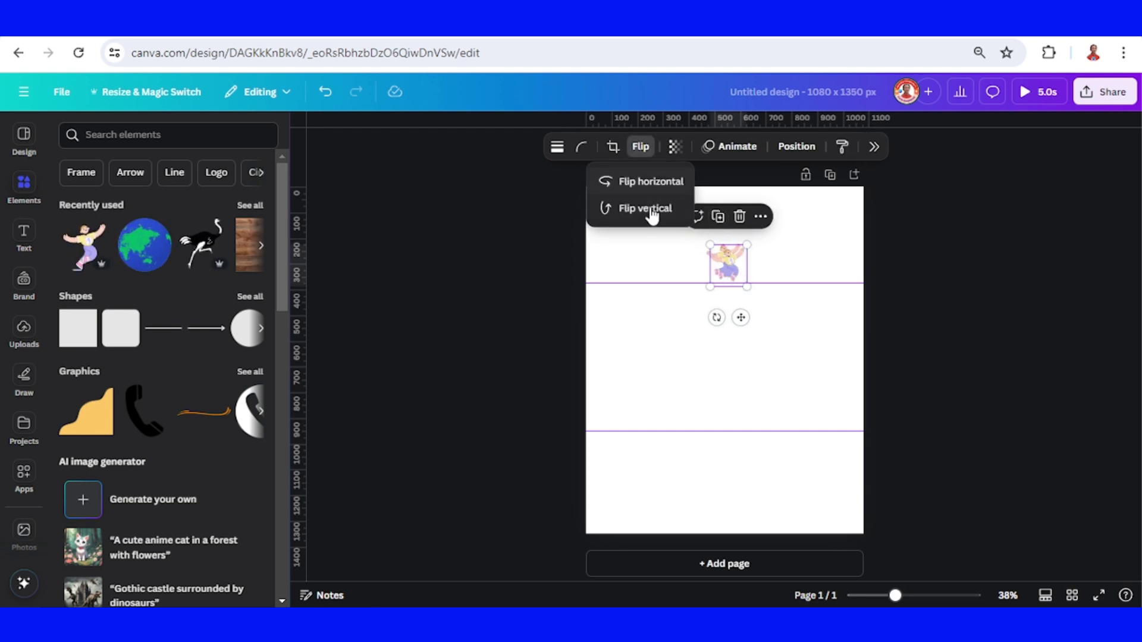
click(646, 150)
click(637, 154)
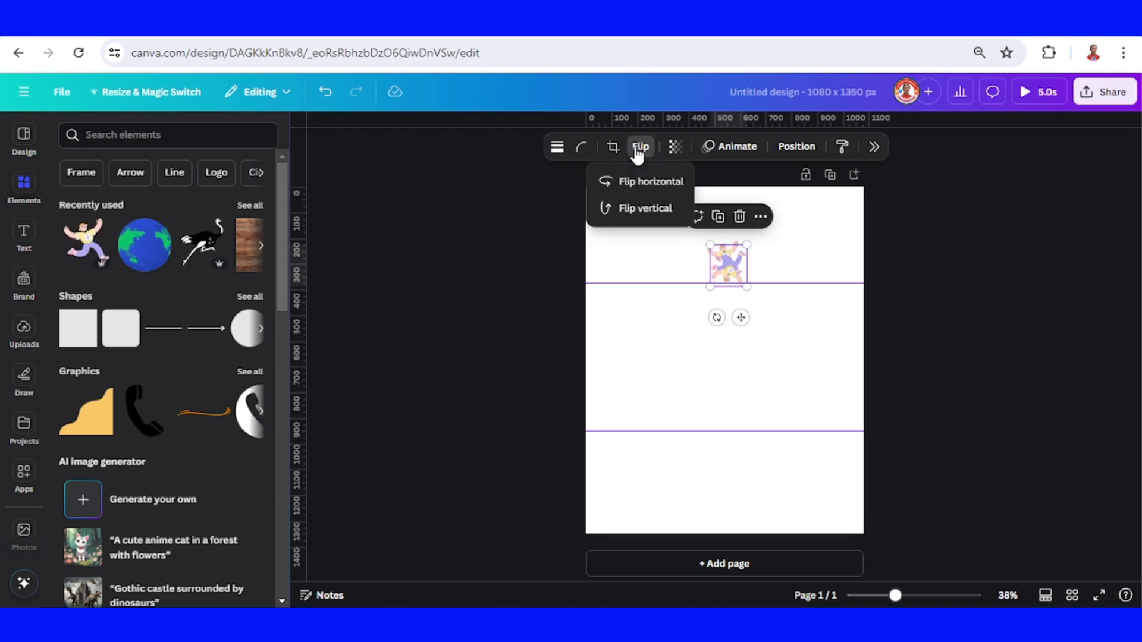
click(663, 209)
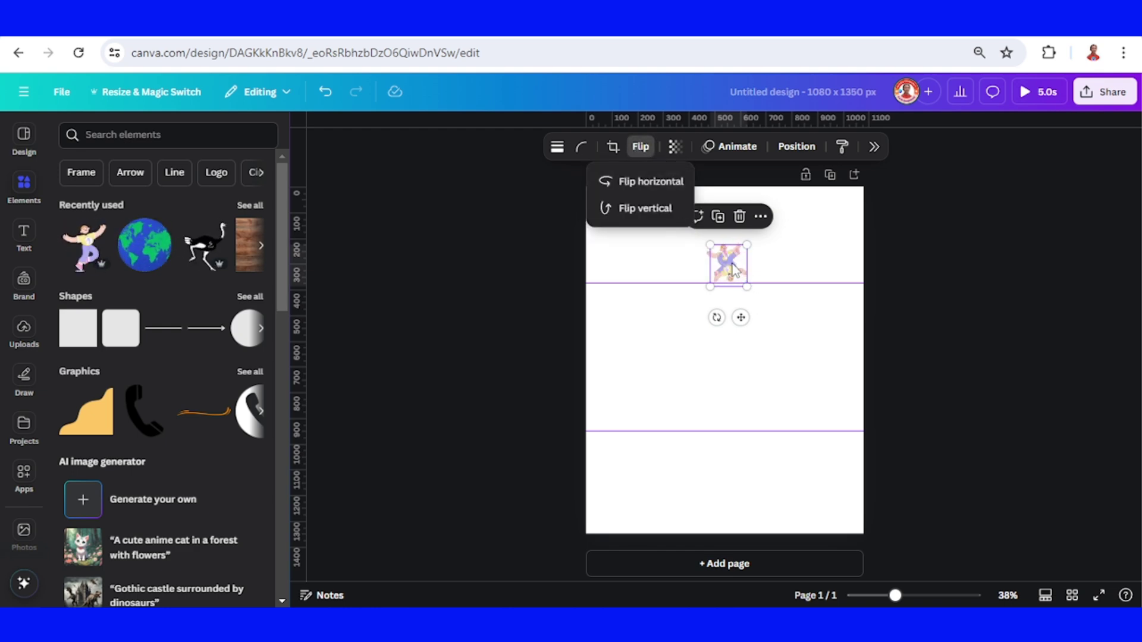
Move the flipped runner to the lower guide and group both runners.
drag(732, 270, 734, 459)
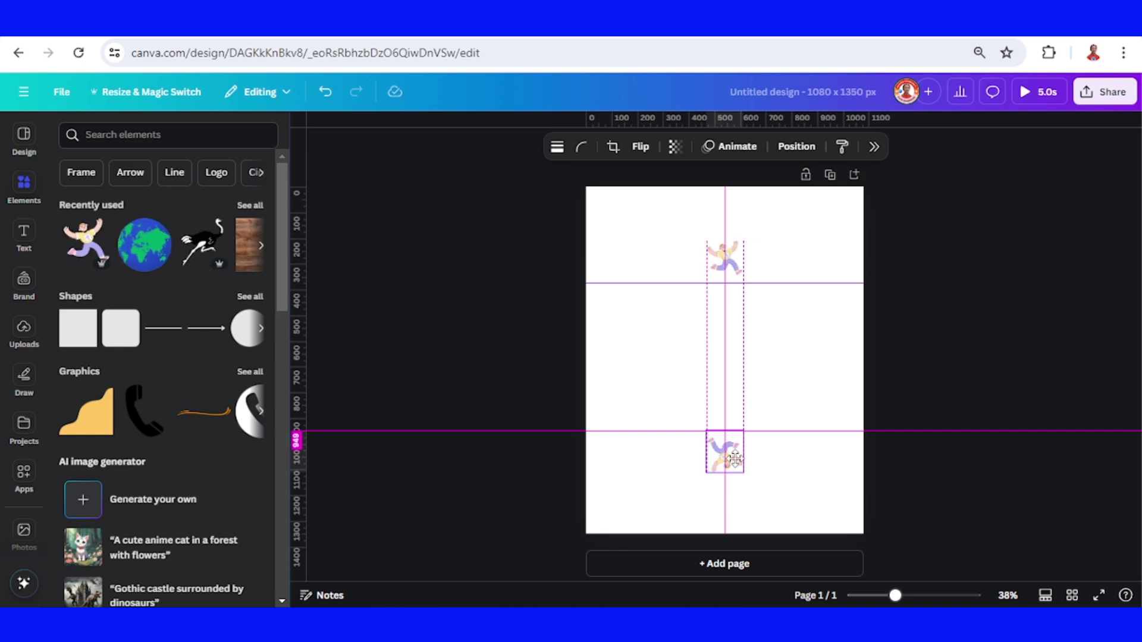
drag(654, 194, 779, 533)
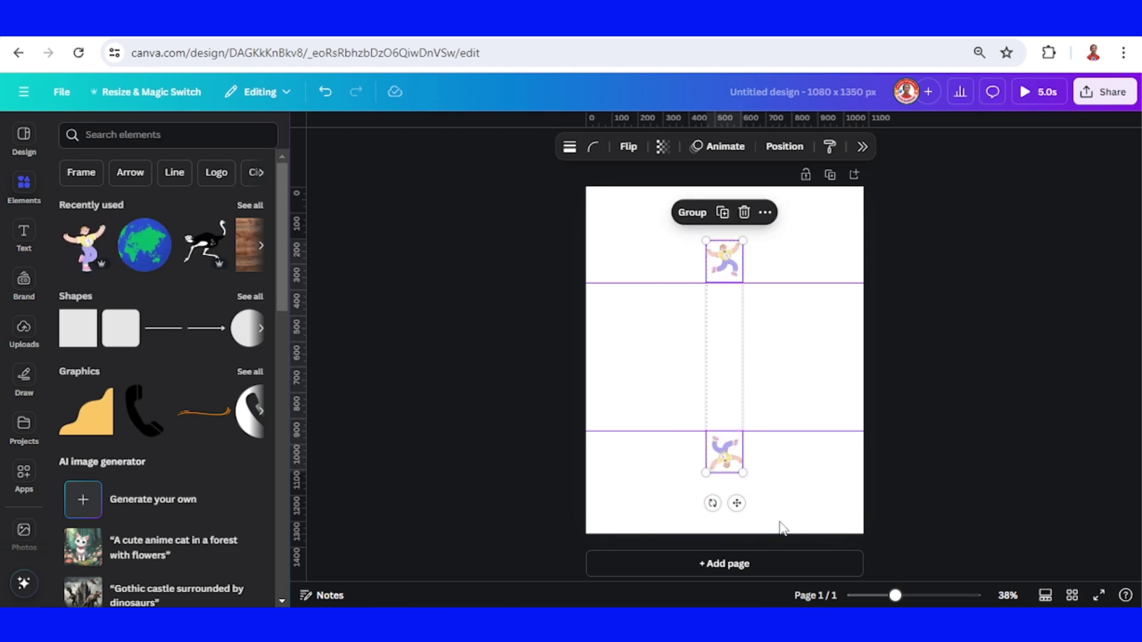
click(691, 212)
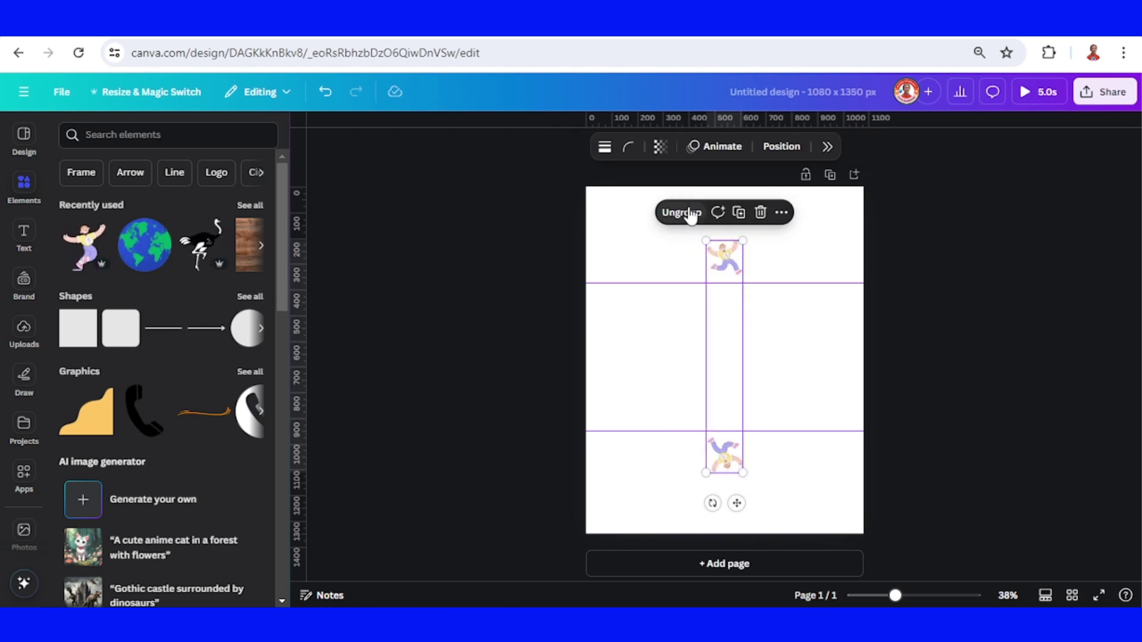
Add a small Running ostrich sticker left of the top runner.
click(221, 225)
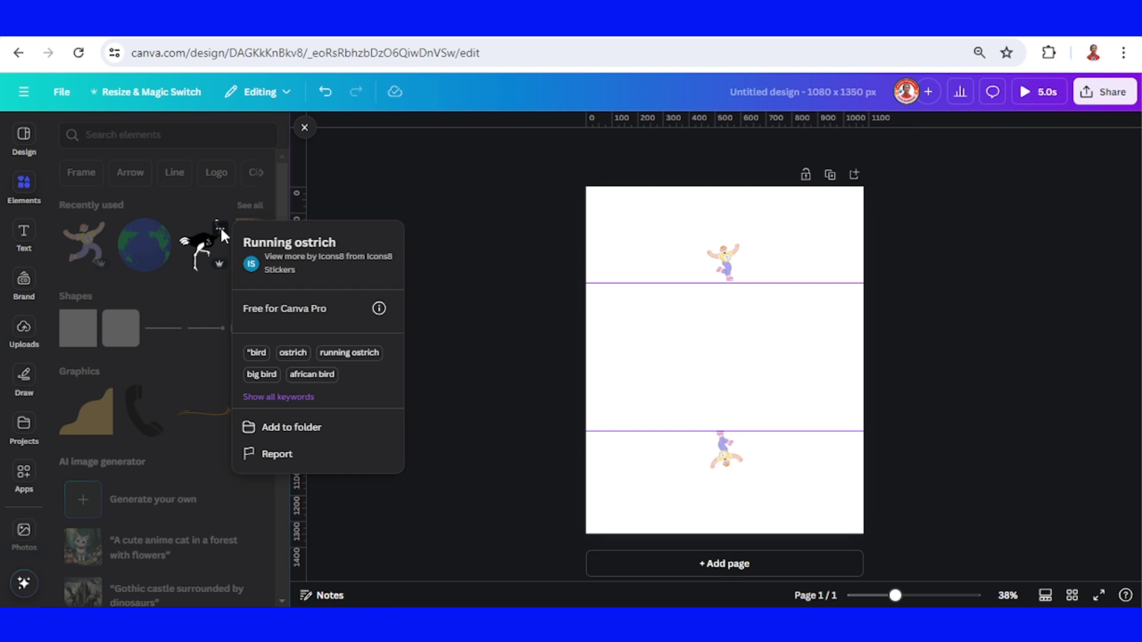
click(207, 249)
mouse_move(821, 257)
mouse_down()
mouse_move(682, 355)
mouse_move(652, 434)
mouse_move(673, 258)
mouse_up()
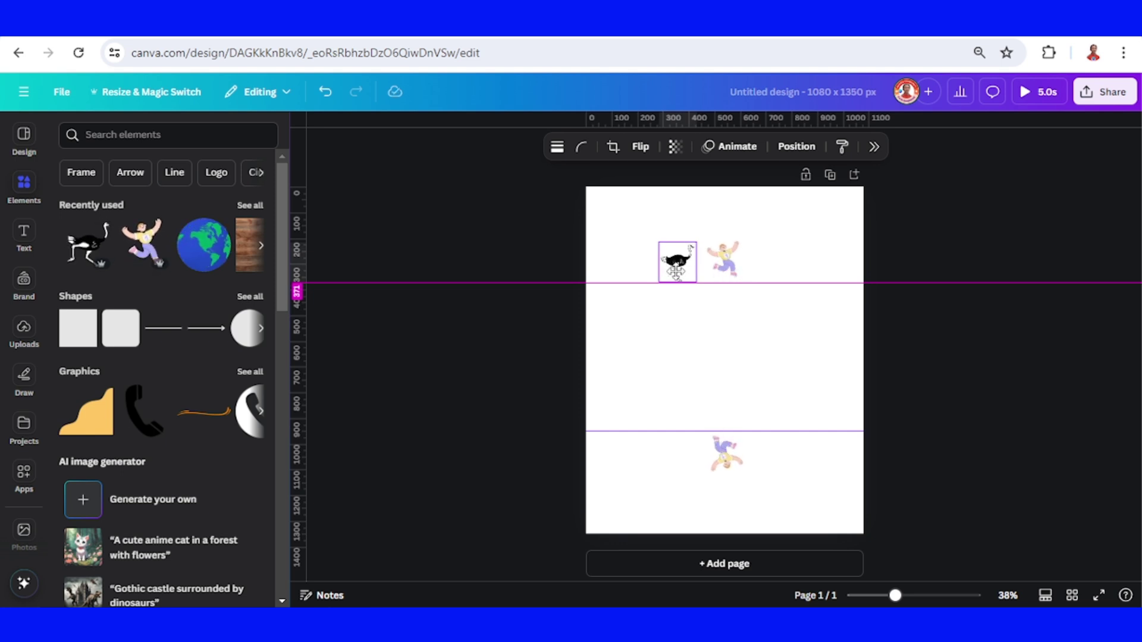
drag(676, 269, 675, 270)
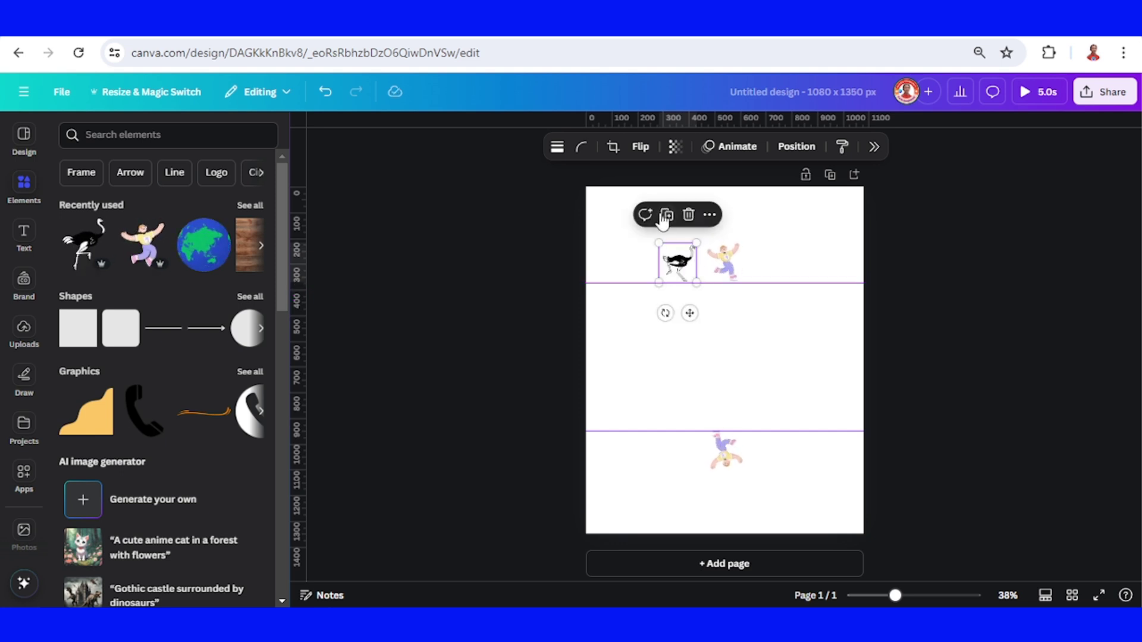
Place a vertically flipped ostrich in the lower section and group both ostriches.
click(641, 148)
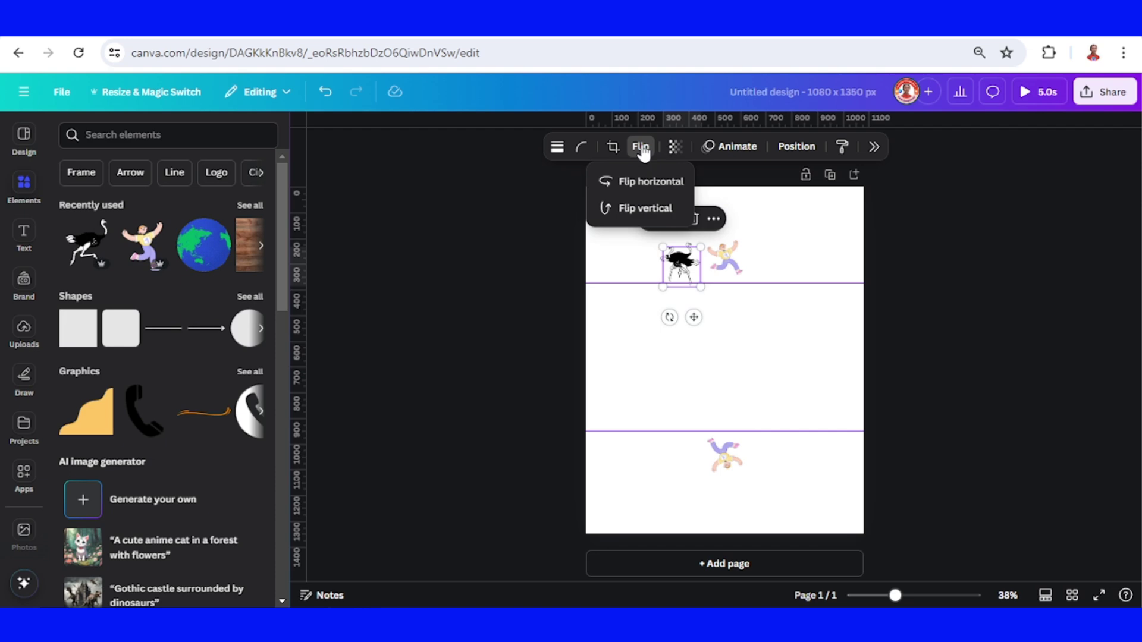
click(641, 151)
click(640, 148)
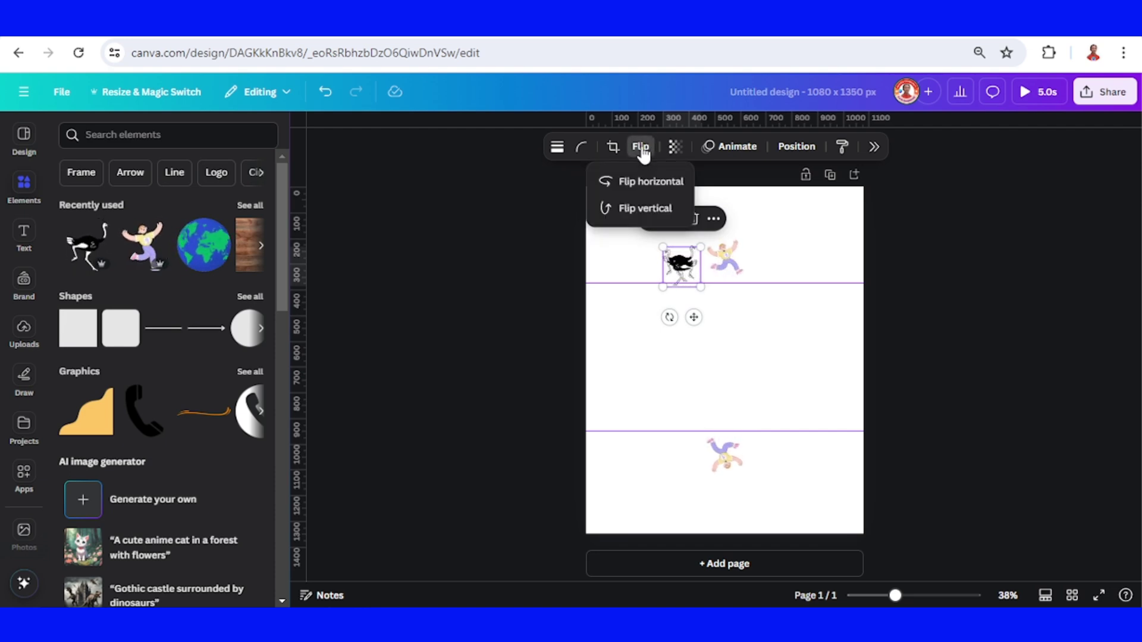
click(643, 207)
mouse_move(690, 276)
mouse_down()
mouse_move(689, 456)
mouse_move(678, 455)
mouse_up()
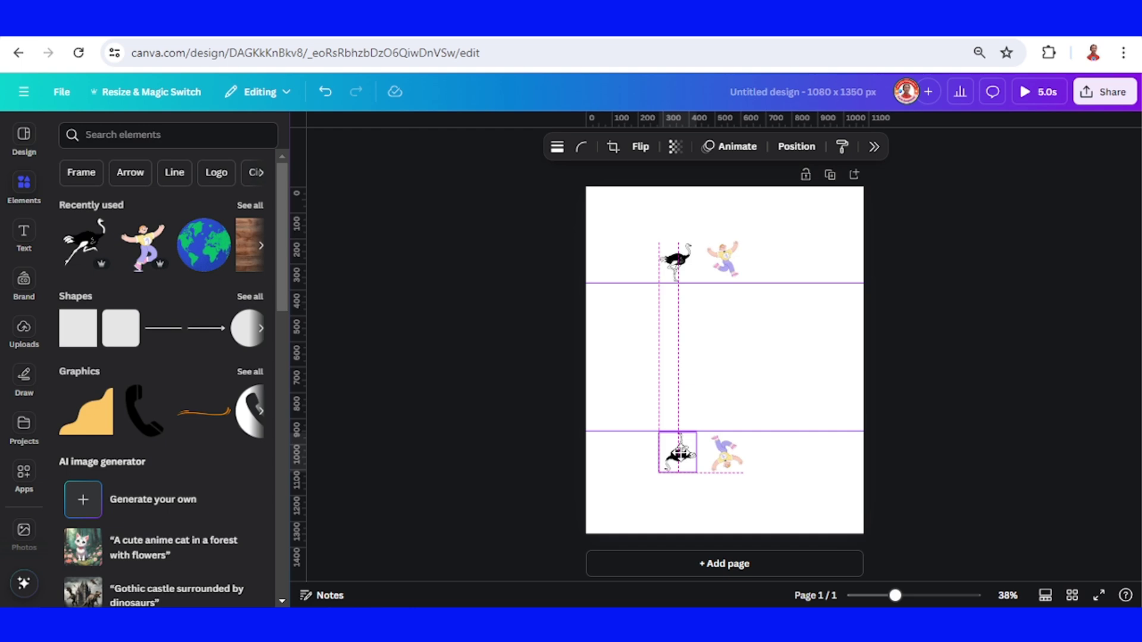
drag(679, 454, 679, 453)
drag(599, 208, 683, 499)
click(638, 214)
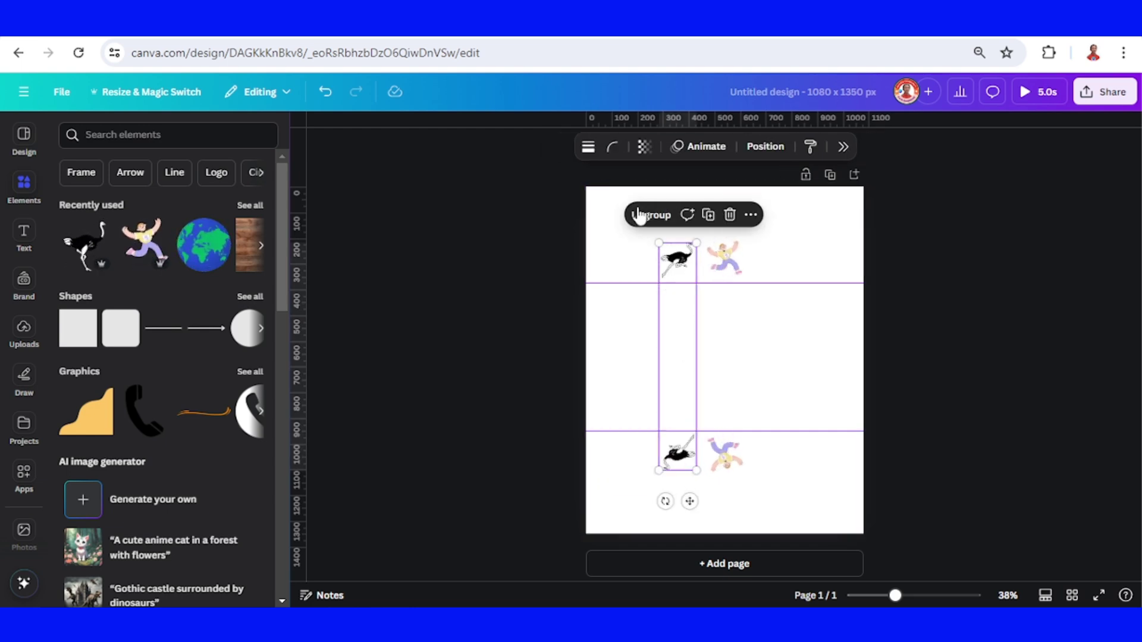
Add the animated Earth globe and shrink it to fit between the figures.
click(218, 229)
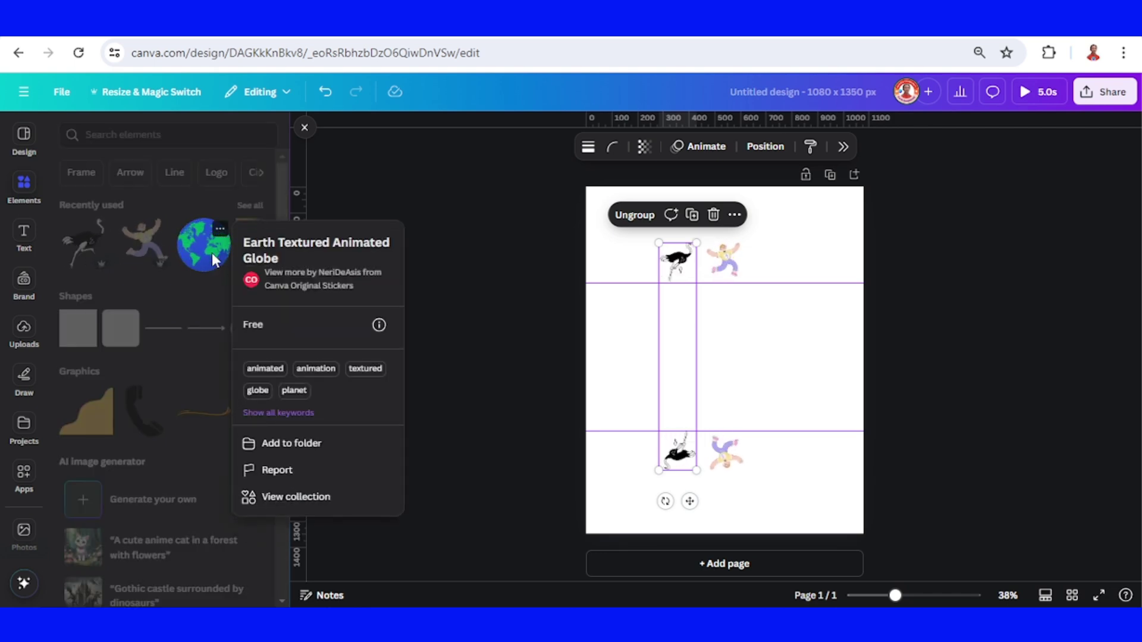
click(213, 255)
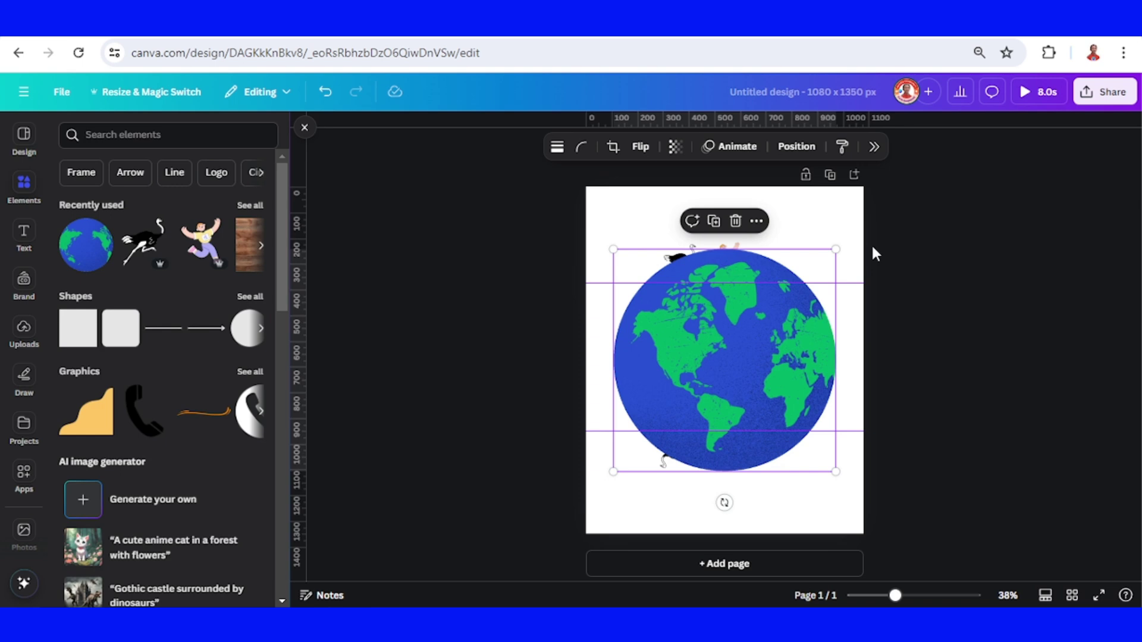
drag(833, 252, 793, 297)
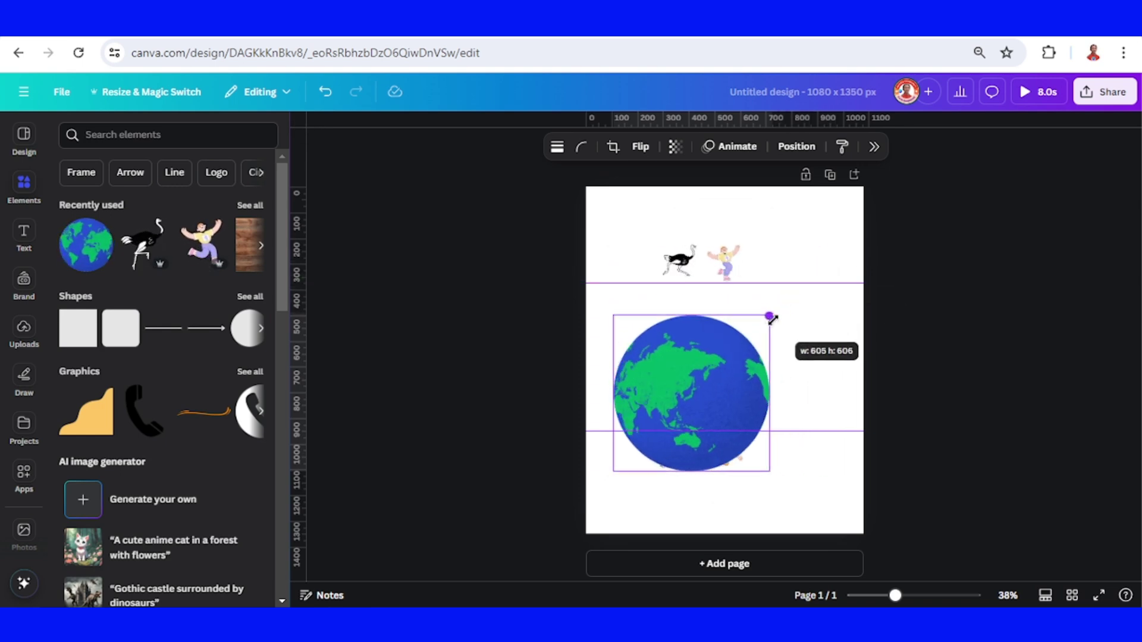
Shrink the globe a little more and centre it horizontally on the page.
drag(732, 365, 756, 339)
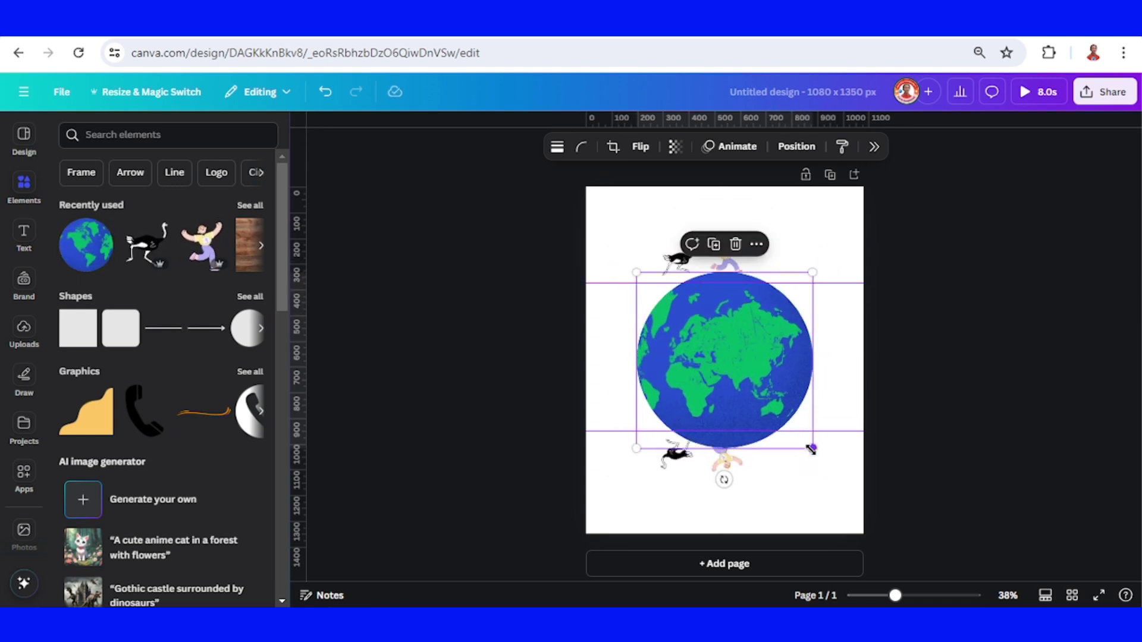
mouse_move(811, 449)
mouse_down()
mouse_move(792, 430)
mouse_move(800, 439)
mouse_up()
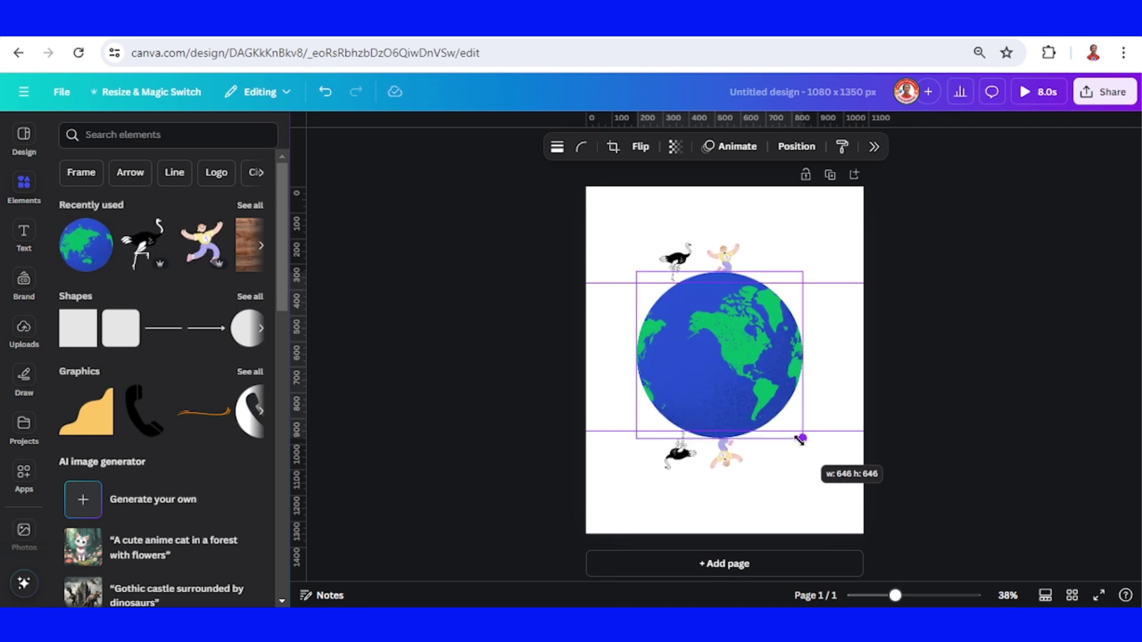
drag(767, 400, 772, 393)
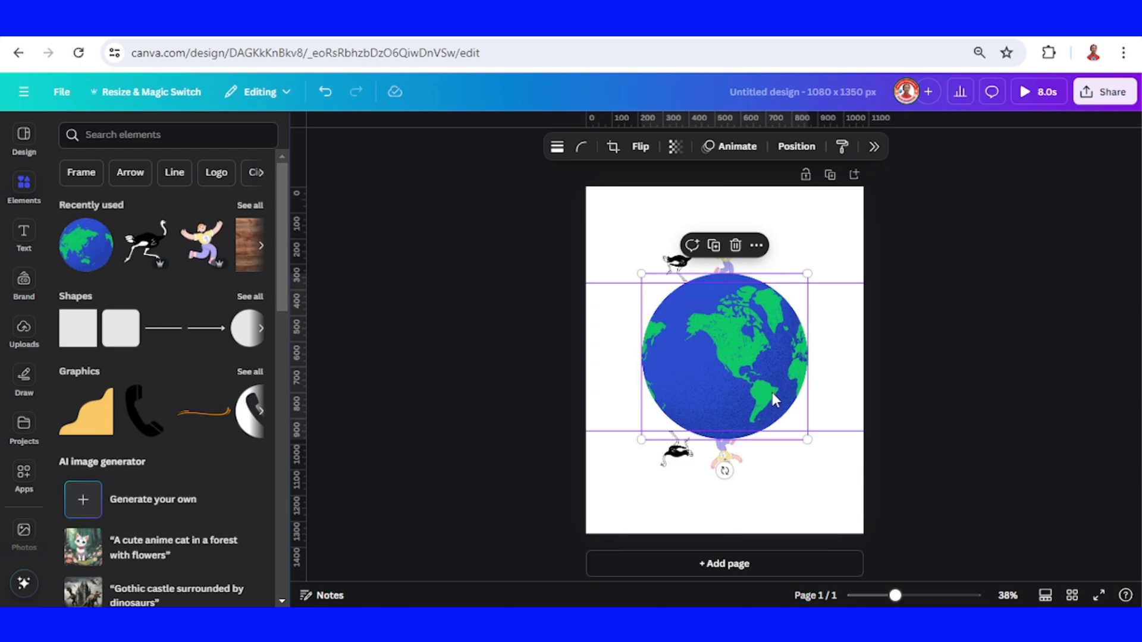
Rotate the grouped ostrich pair to -30°.
click(846, 378)
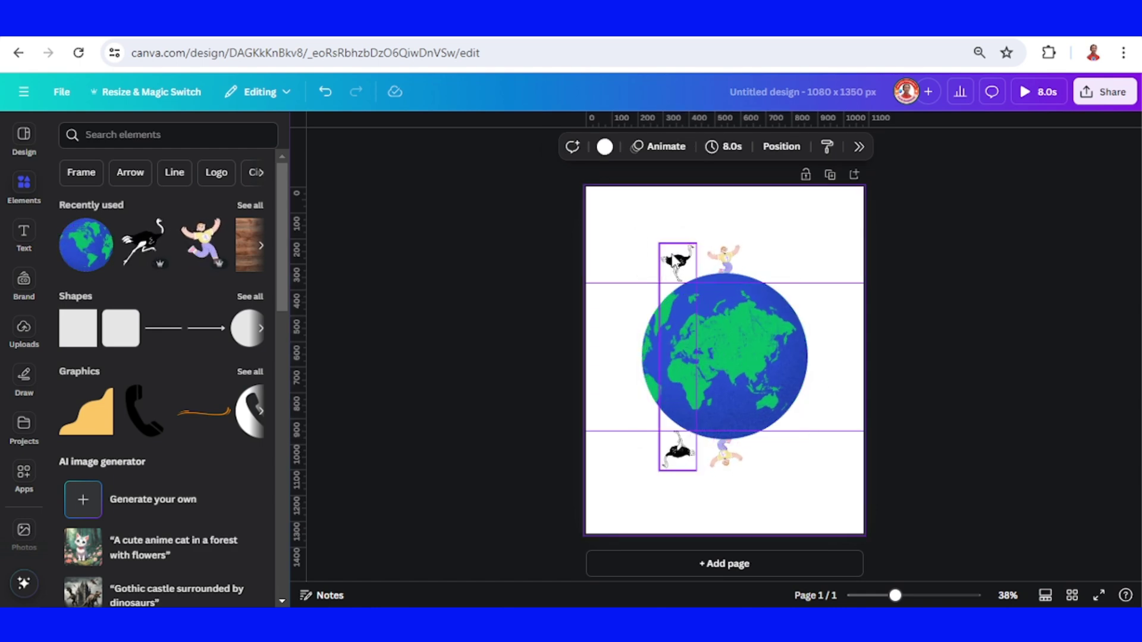
drag(675, 263, 719, 254)
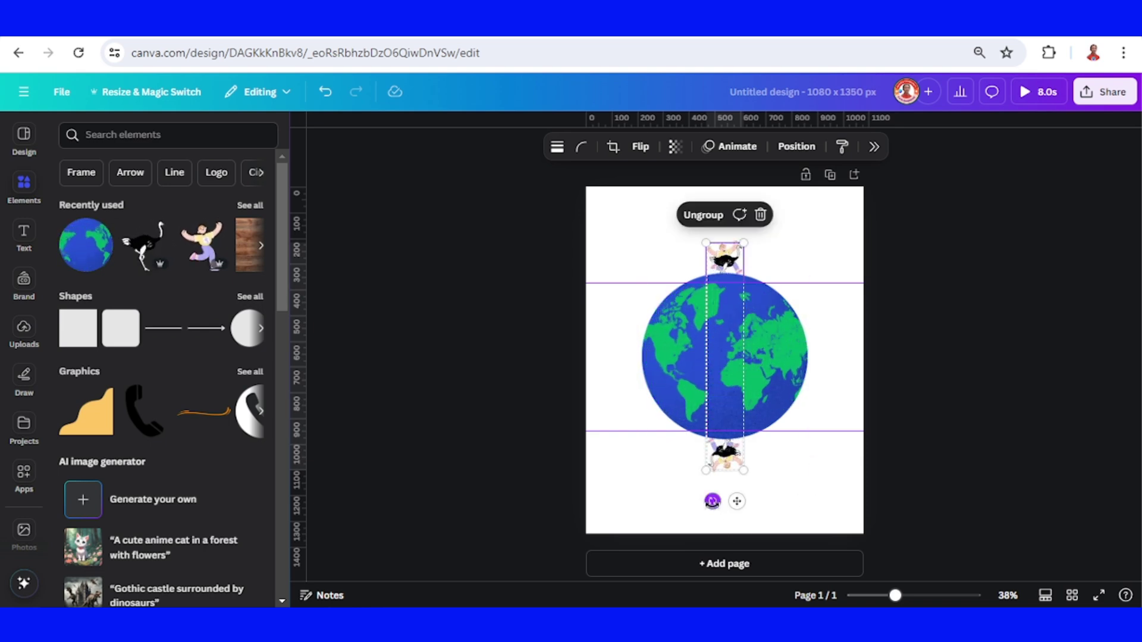
drag(712, 500, 720, 505)
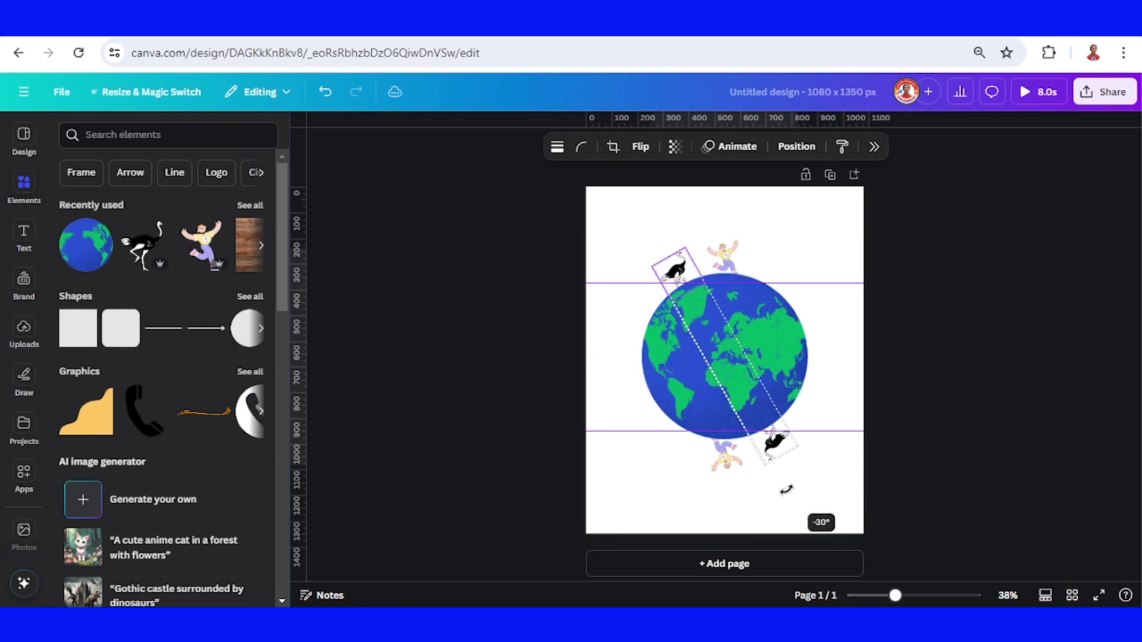
drag(787, 489, 787, 489)
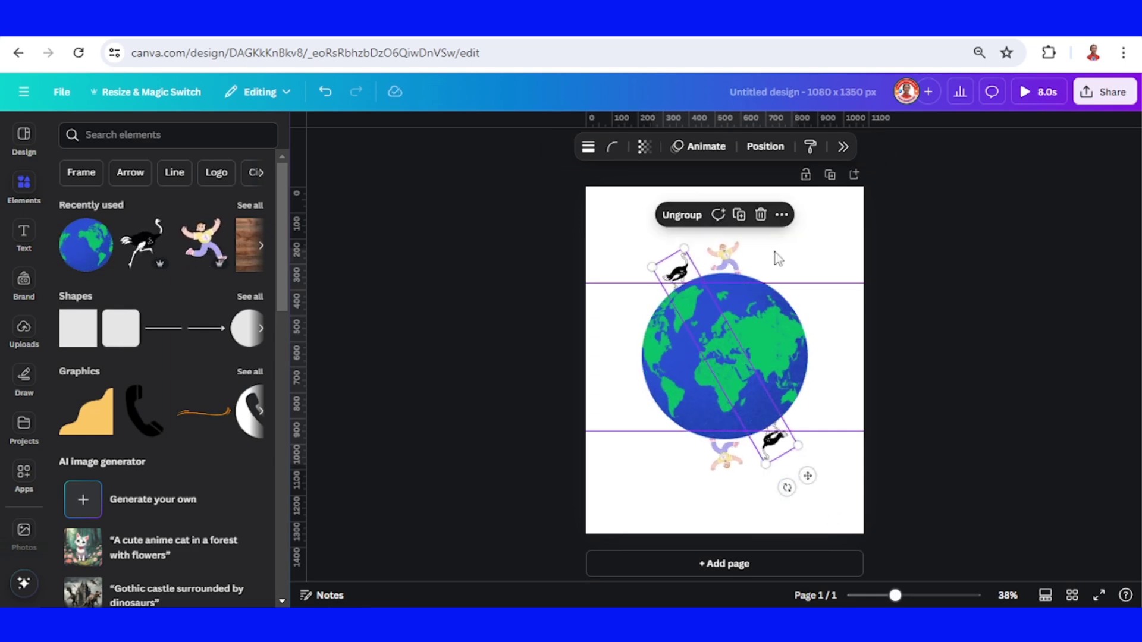
Apply the Rotate motion effect to the runner group, selected from Layers.
click(755, 148)
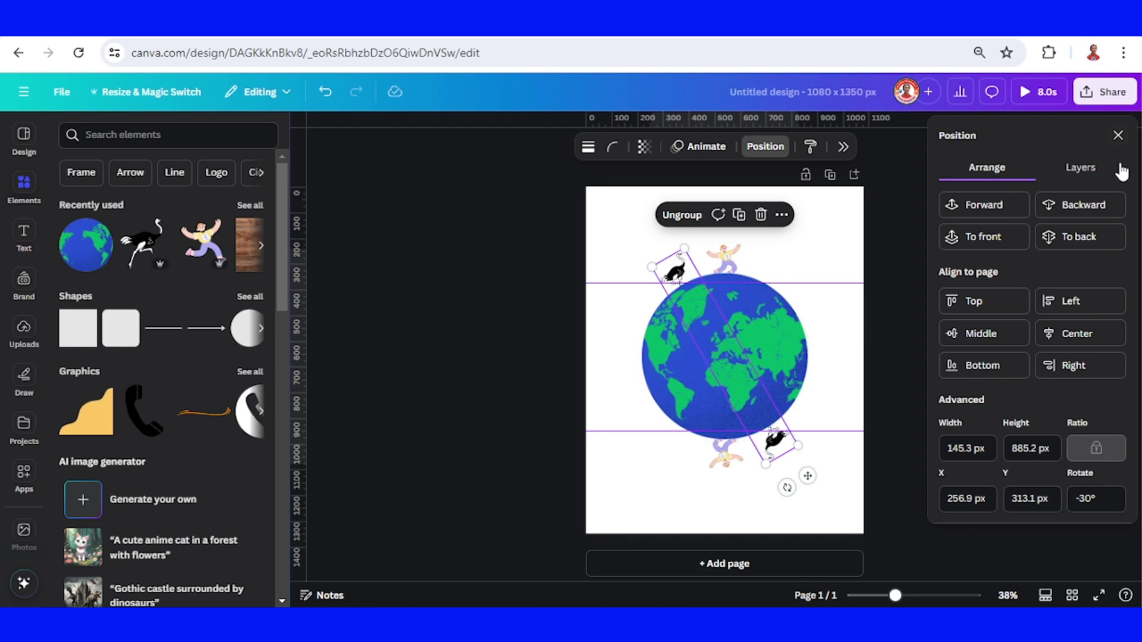
click(1080, 169)
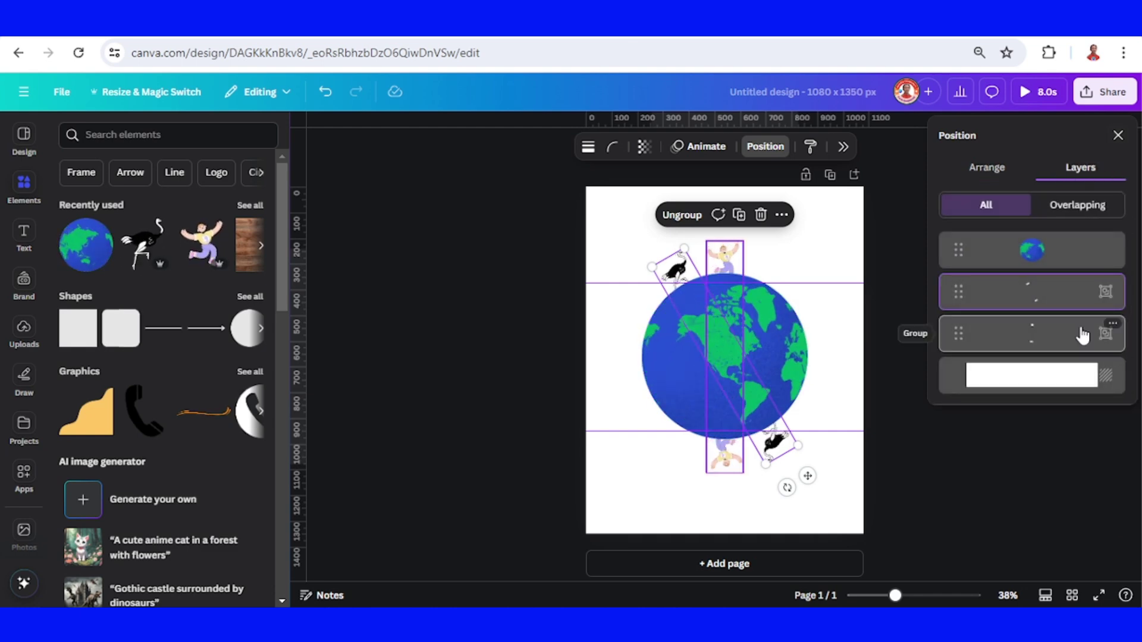
click(1045, 344)
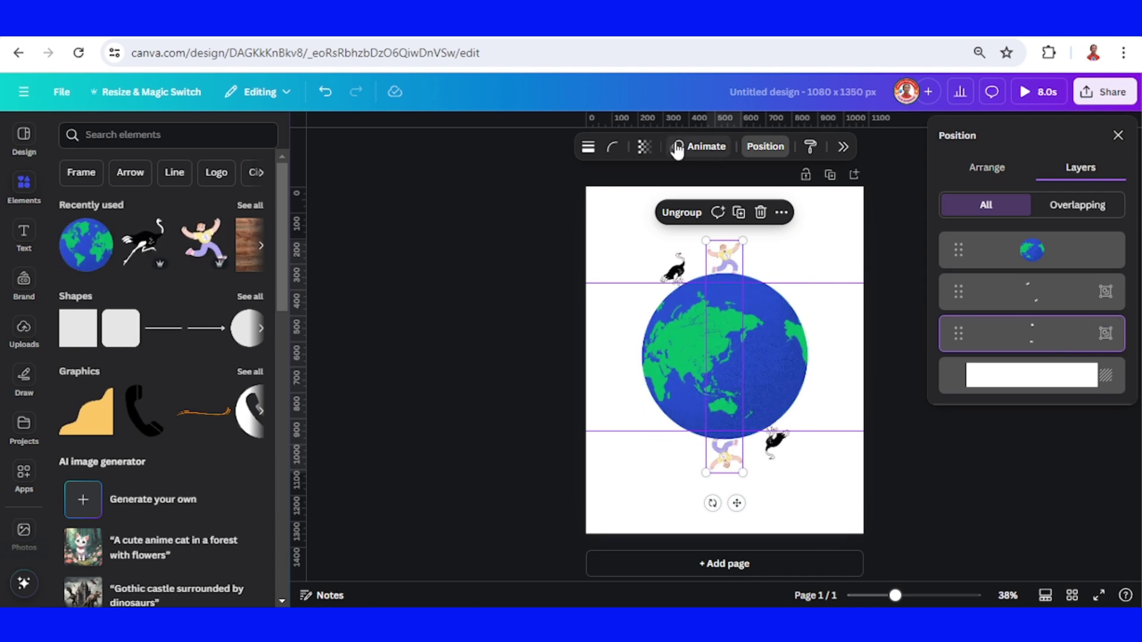
click(702, 153)
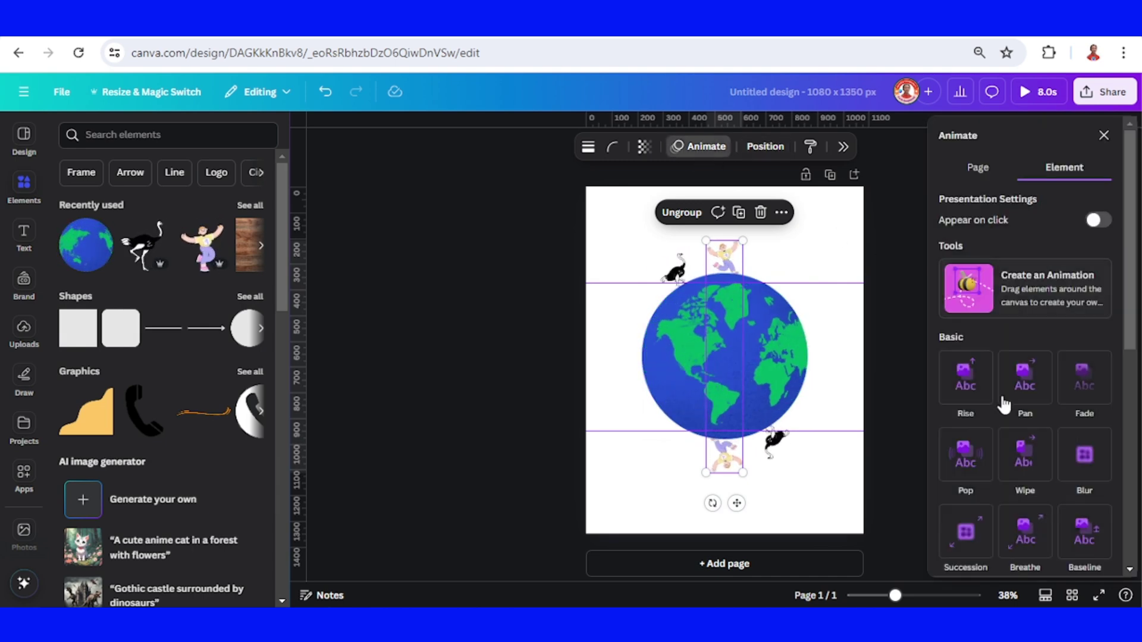
scroll(1005, 403, down, 5)
click(969, 451)
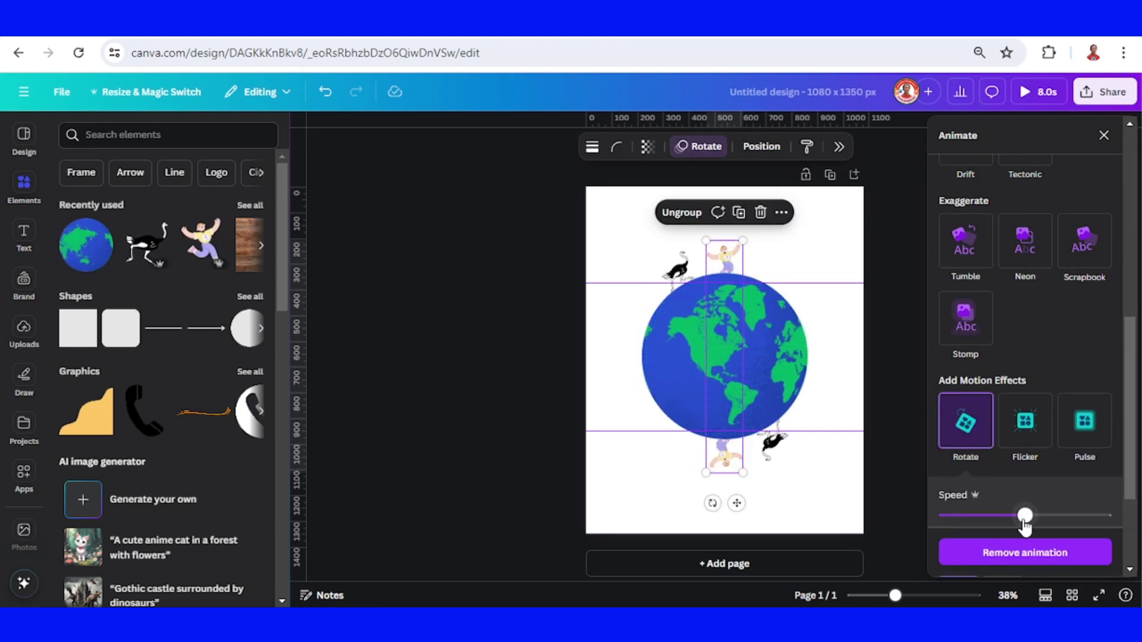
click(1104, 135)
Apply the Rotate motion effect to the ostrich group, selected from Layers.
click(763, 147)
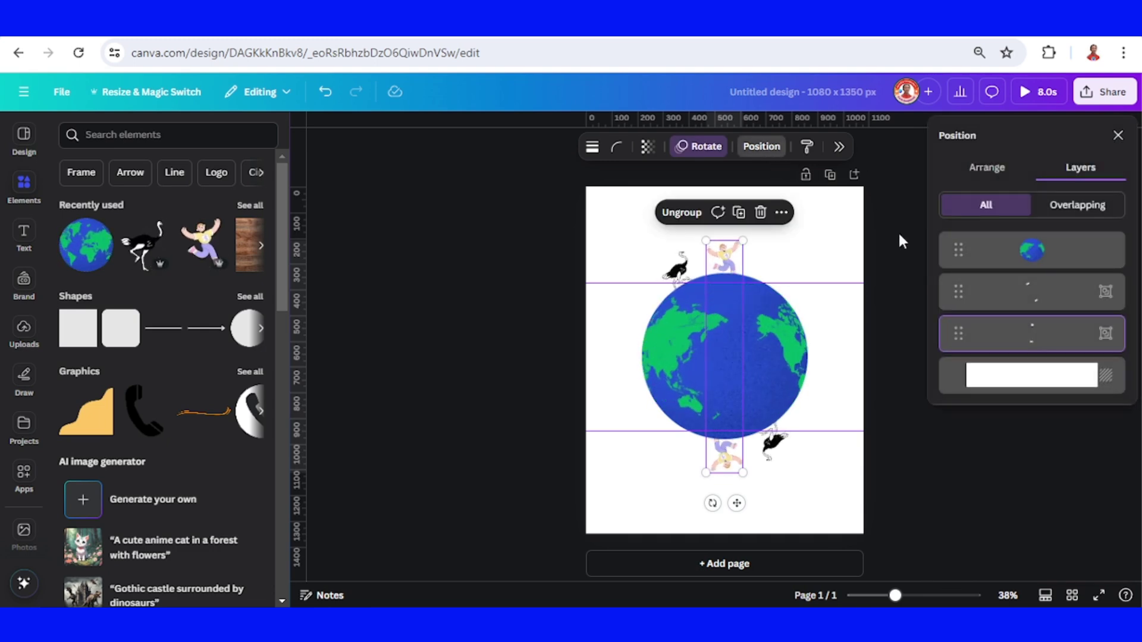
click(1035, 295)
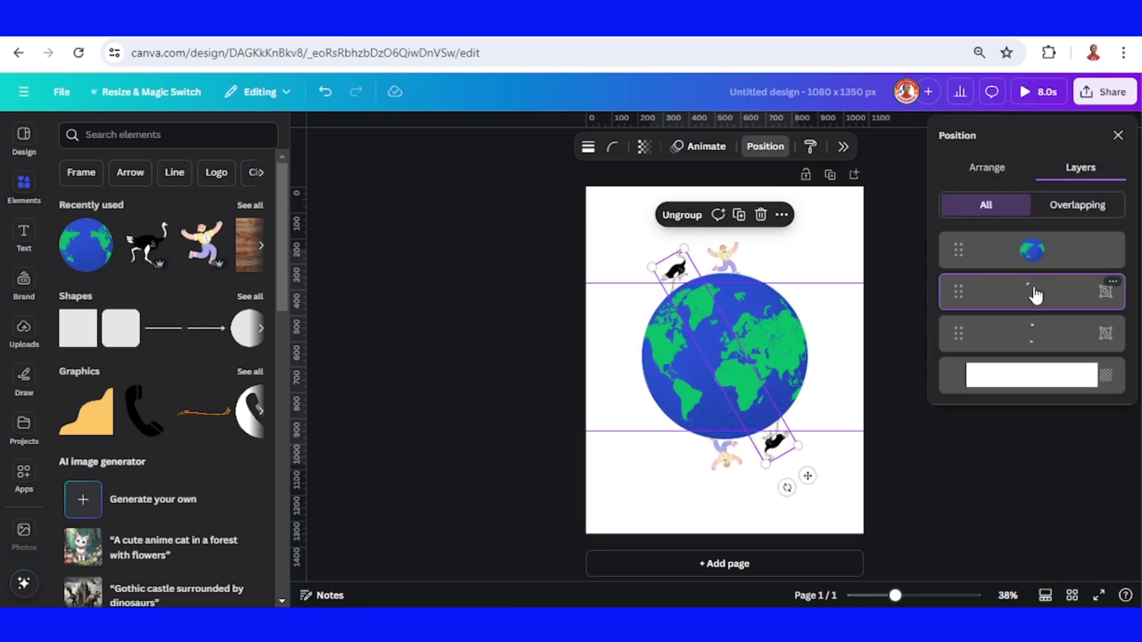
click(704, 147)
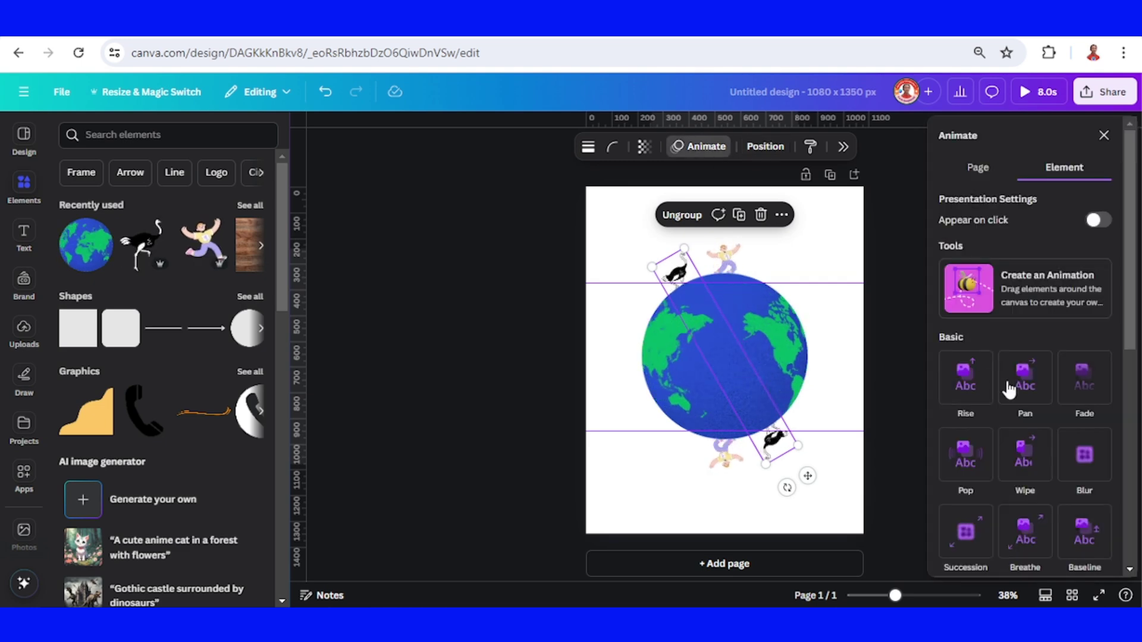
scroll(1009, 387, down, 5)
click(971, 456)
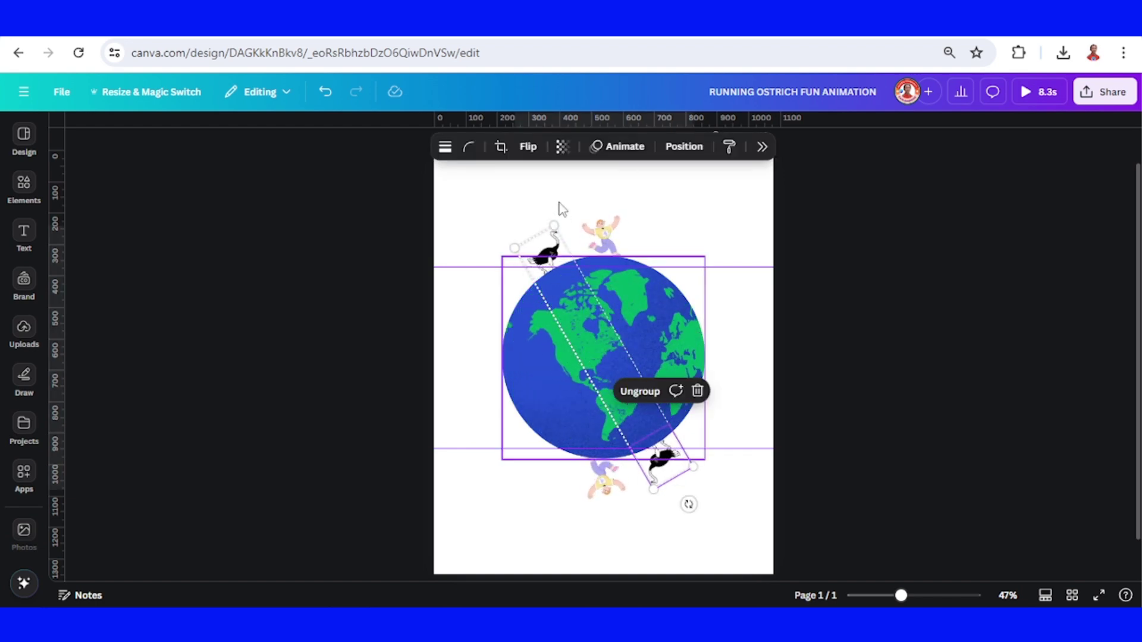
Set transparency to 0 for the bottom ostrich and bottom runner.
click(561, 147)
drag(595, 200, 464, 210)
click(607, 484)
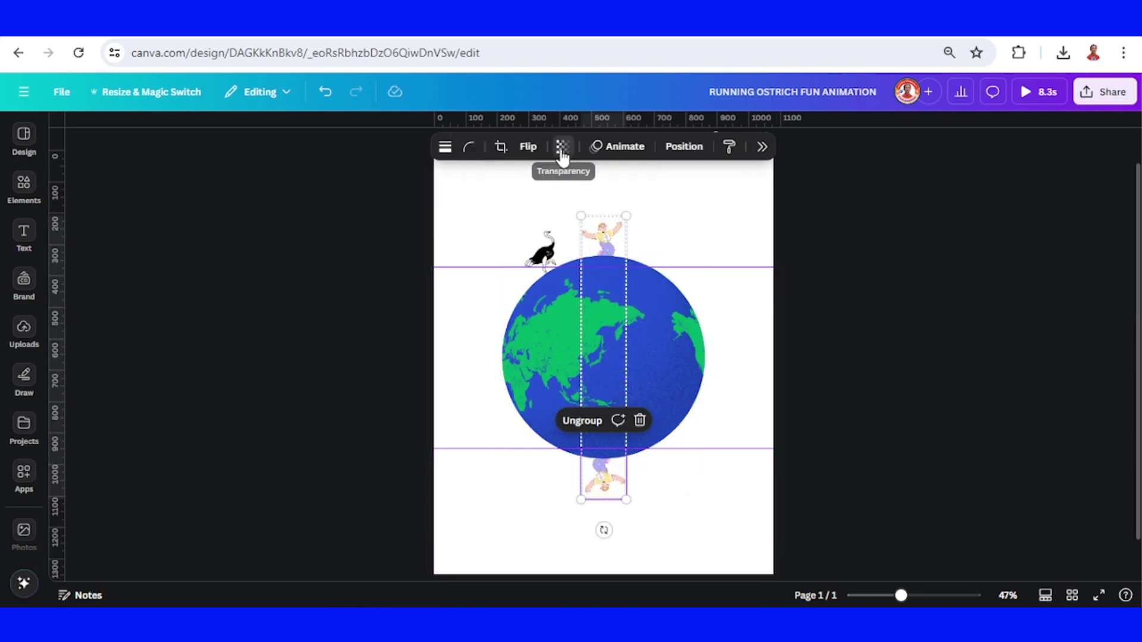
click(562, 146)
drag(594, 201, 448, 214)
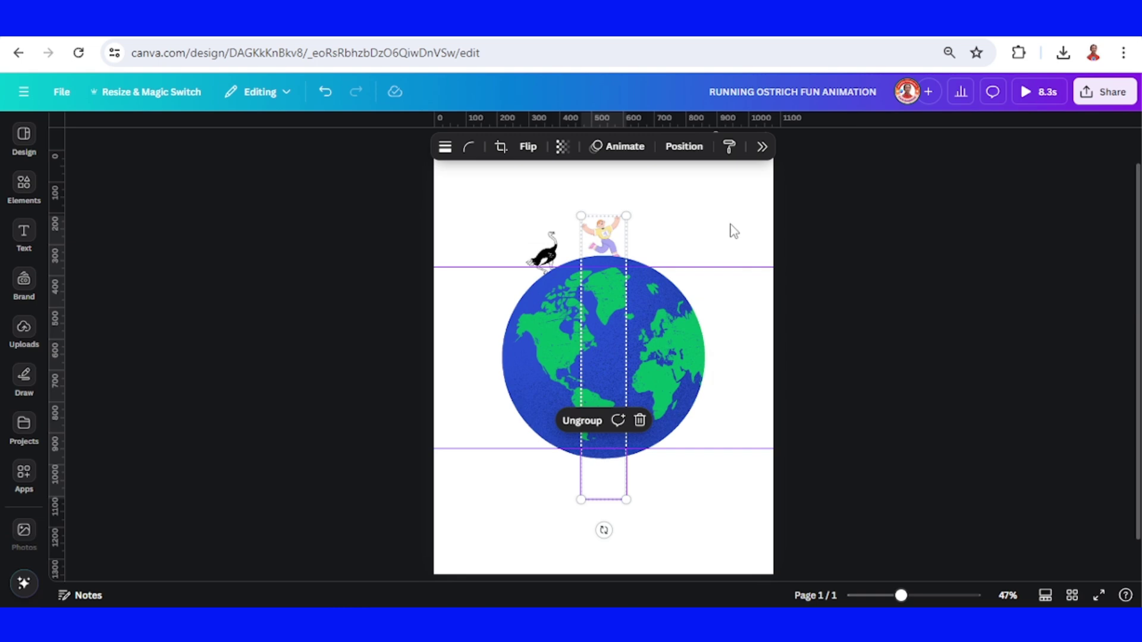
Preview the animation full-screen, then exit the preview.
click(740, 223)
click(1026, 93)
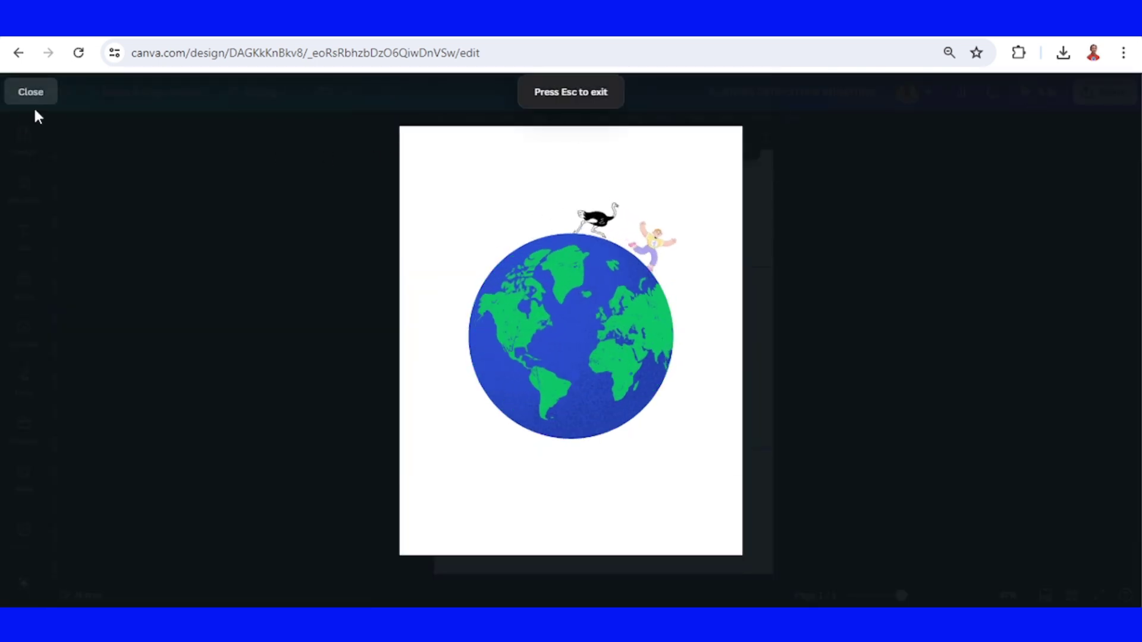
click(30, 94)
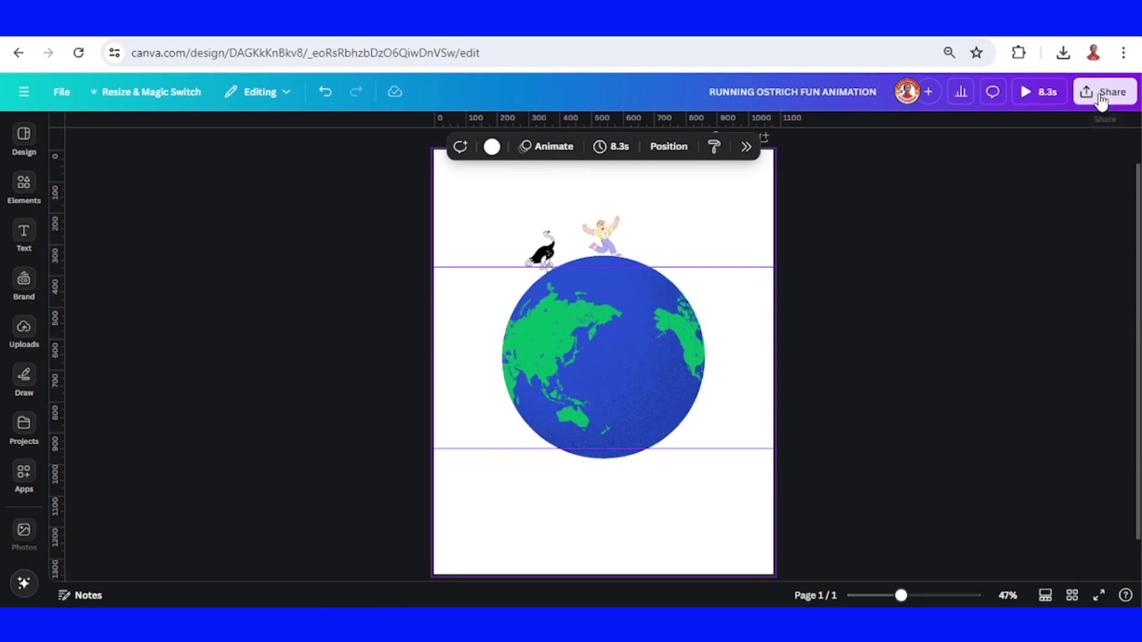
Show the Share > Download panel with the File type list expanded.
click(1105, 92)
click(957, 429)
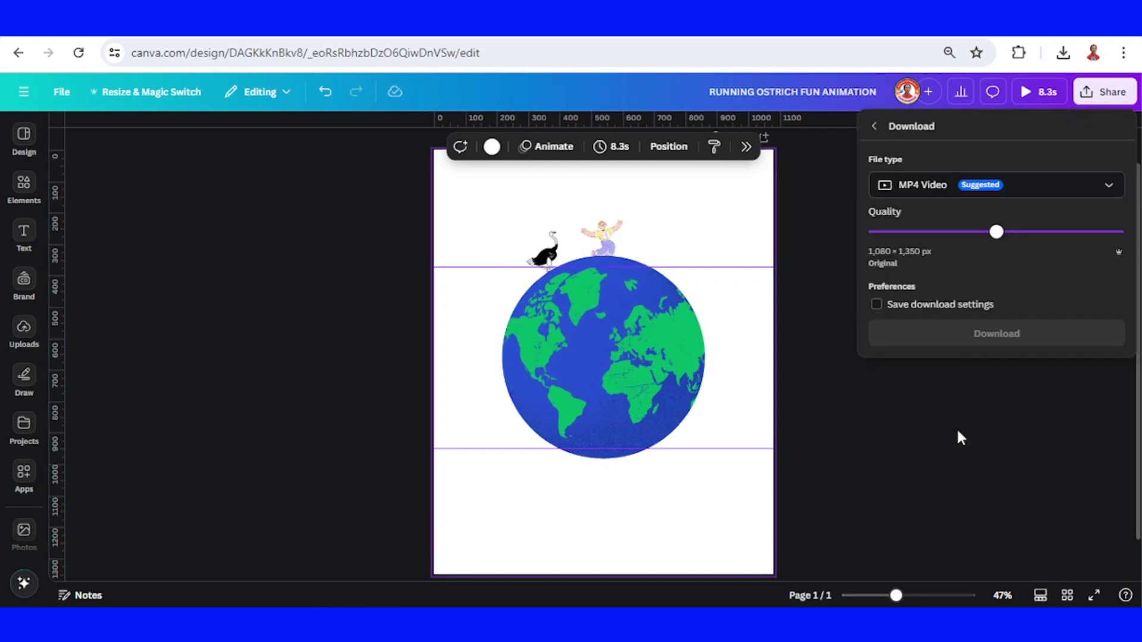
click(1010, 190)
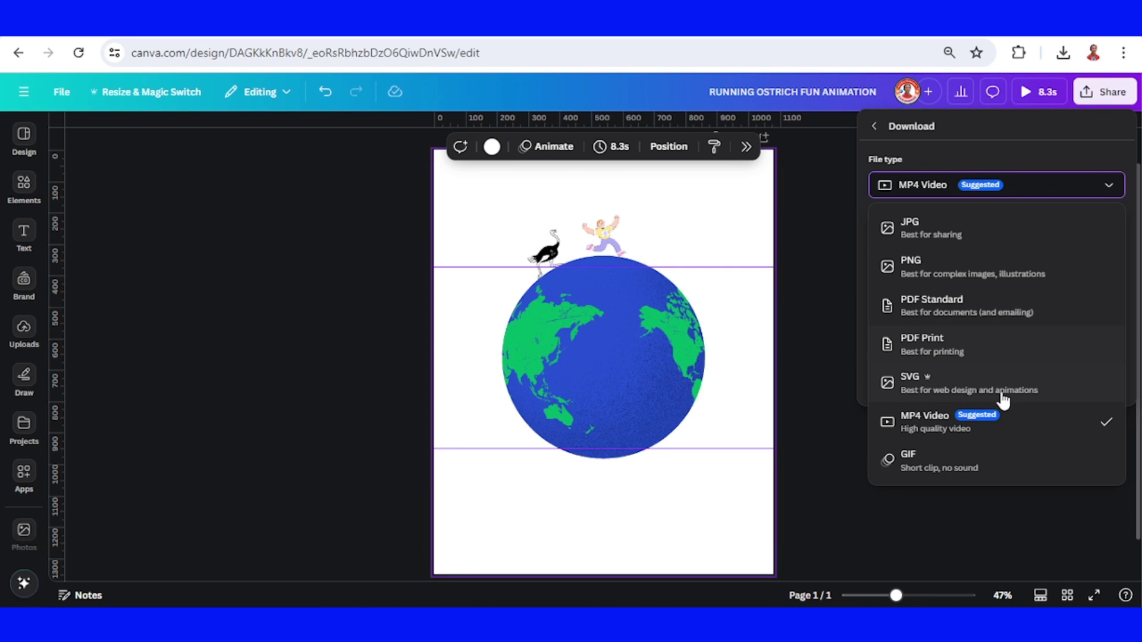